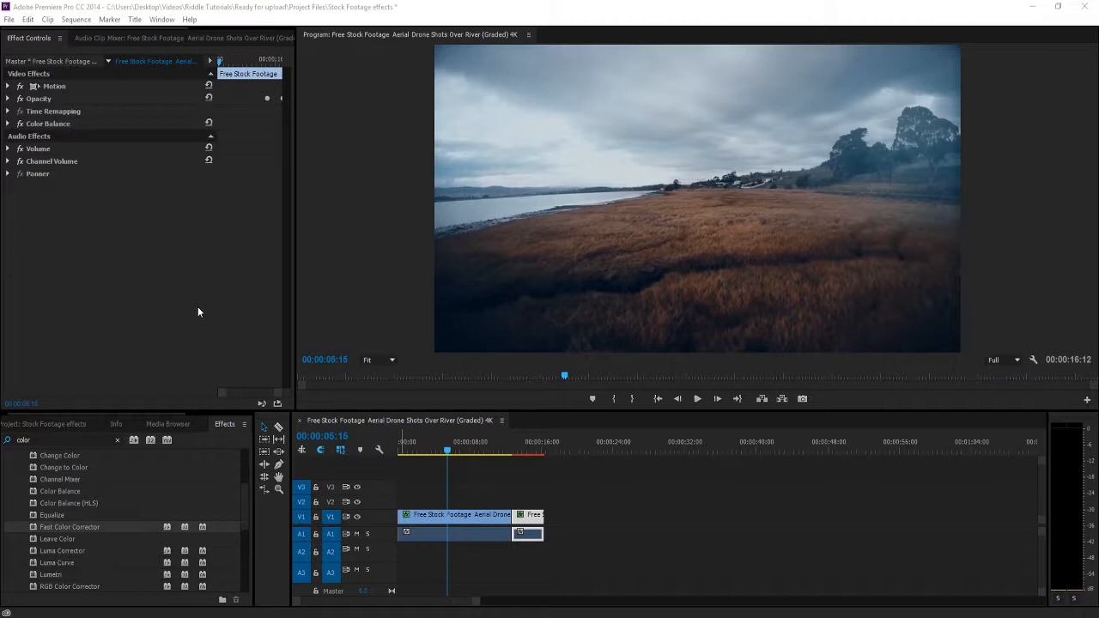
Search the effects for "lens" and apply the Lens Flare effect to the first clip in the sequence.
click(39, 438)
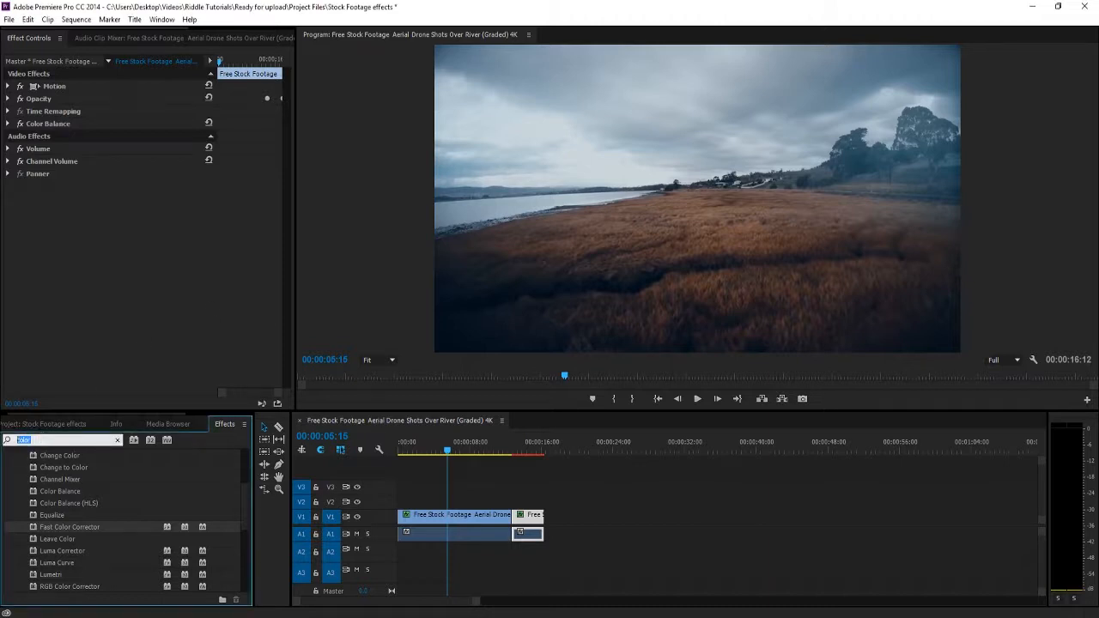
text(lens)
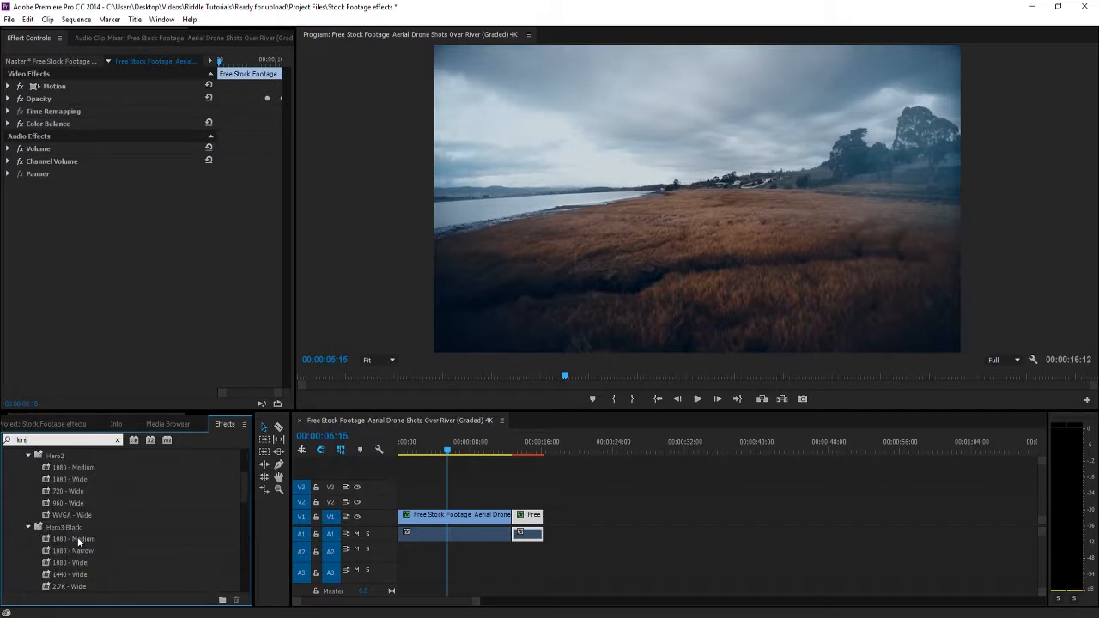
scroll(77, 536, down, 6)
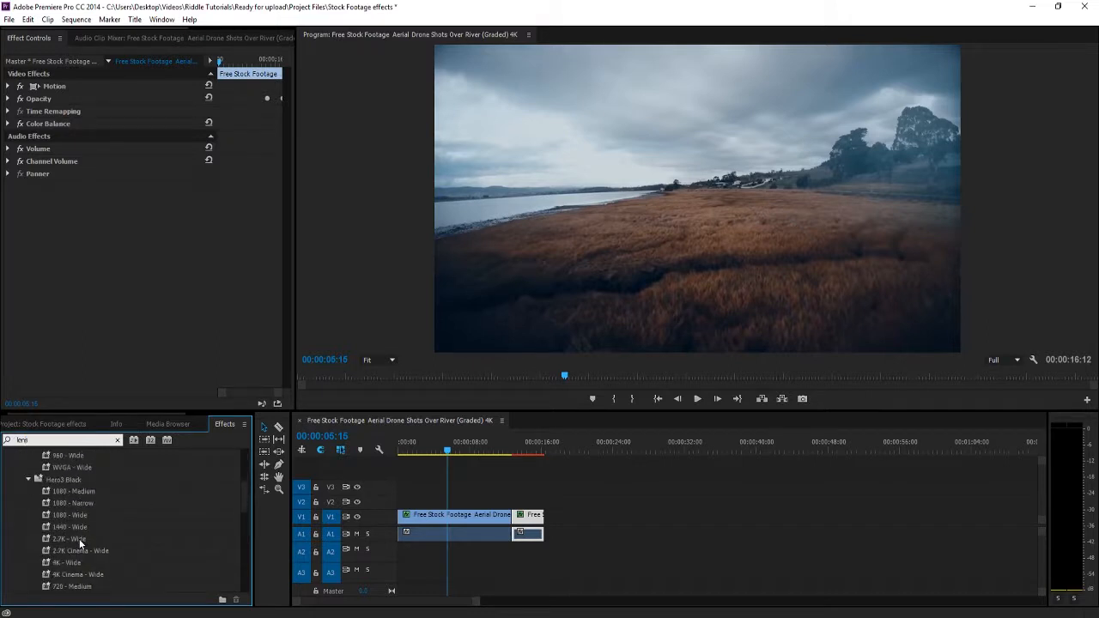
scroll(82, 540, down, 6)
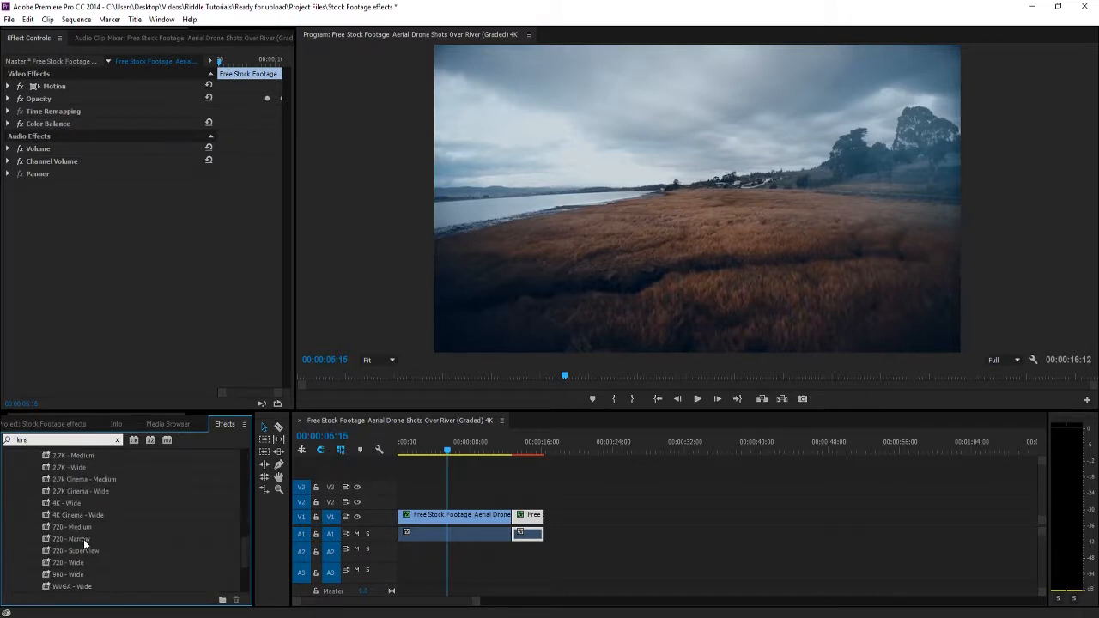
scroll(84, 545, down, 1)
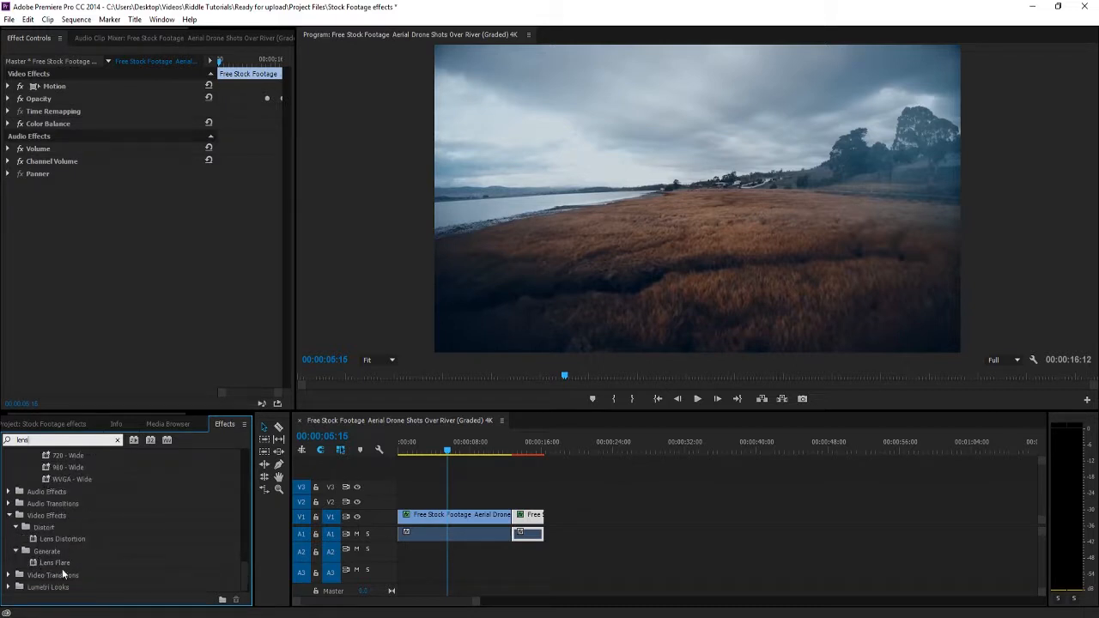
drag(48, 564, 447, 518)
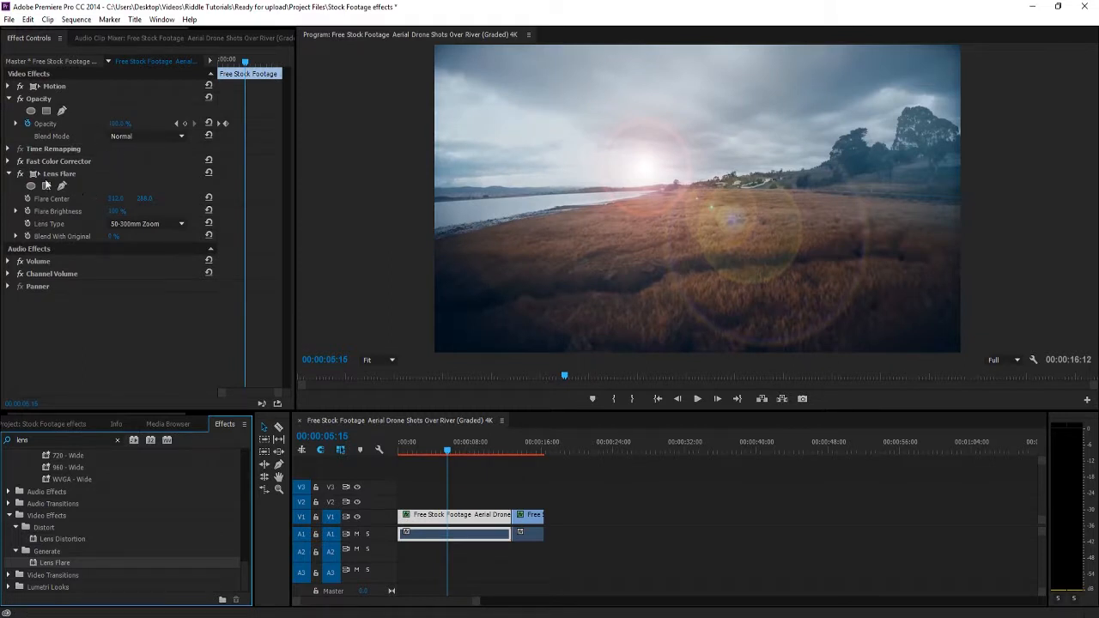
Raise the first clip's Flare Brightness to about 134% and move the flare center into the sky above the river.
click(11, 98)
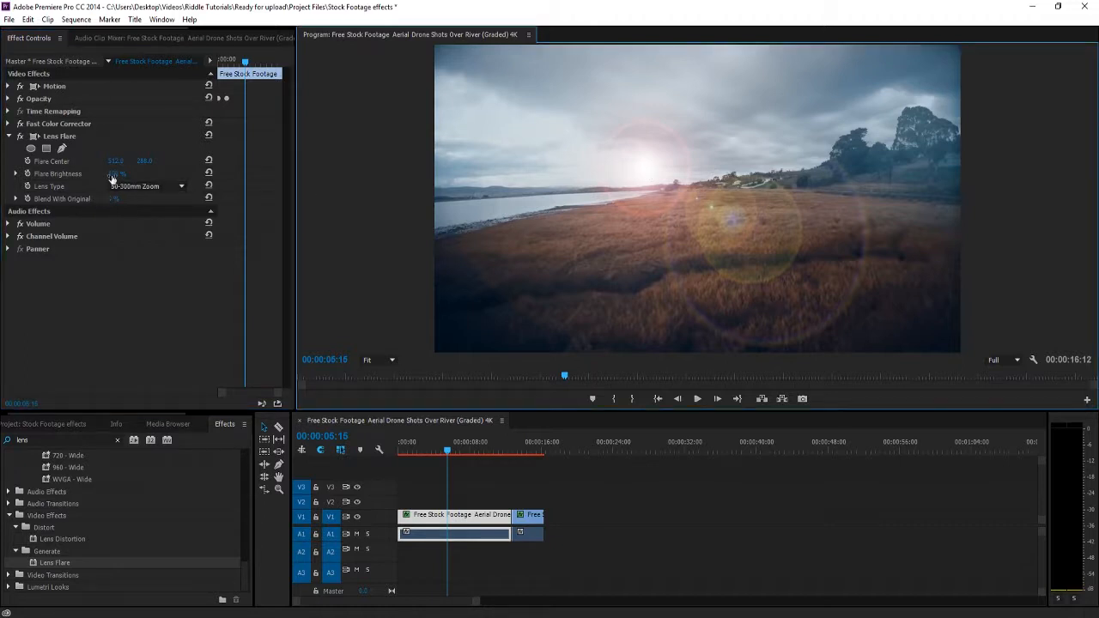
drag(115, 175, 5, 161)
mouse_move(144, 161)
mouse_down()
mouse_move(103, 161)
mouse_move(167, 173)
mouse_move(147, 173)
mouse_up()
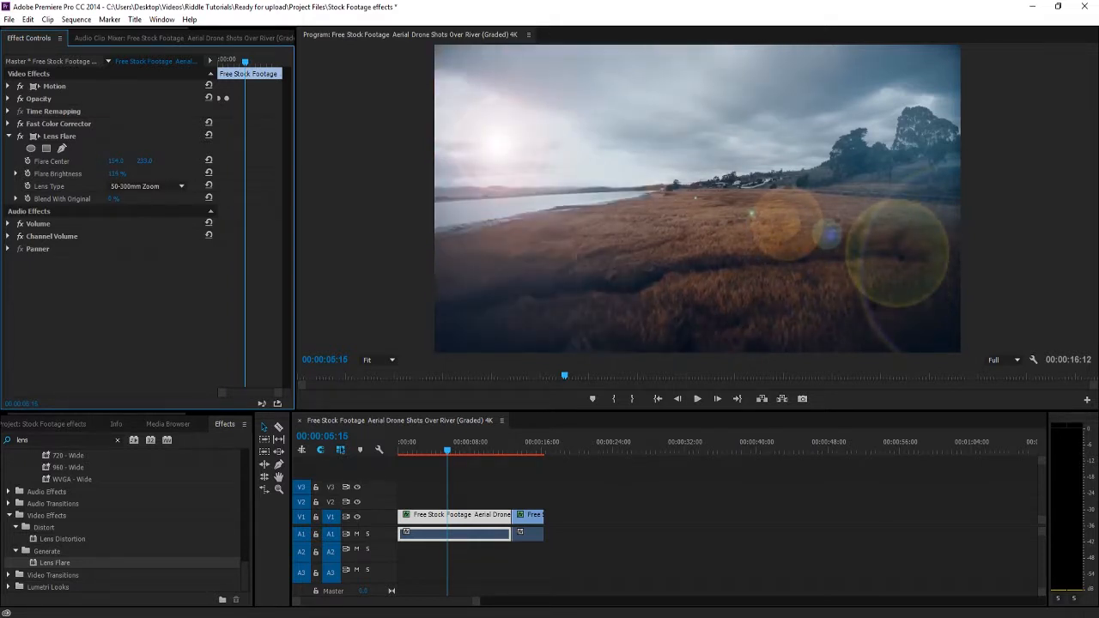
mouse_move(116, 203)
mouse_down()
mouse_move(146, 203)
mouse_move(120, 199)
mouse_up()
Try the 35mm Prime and 105mm Prime lens types on the flare and return to 50-300mm Zoom.
click(151, 188)
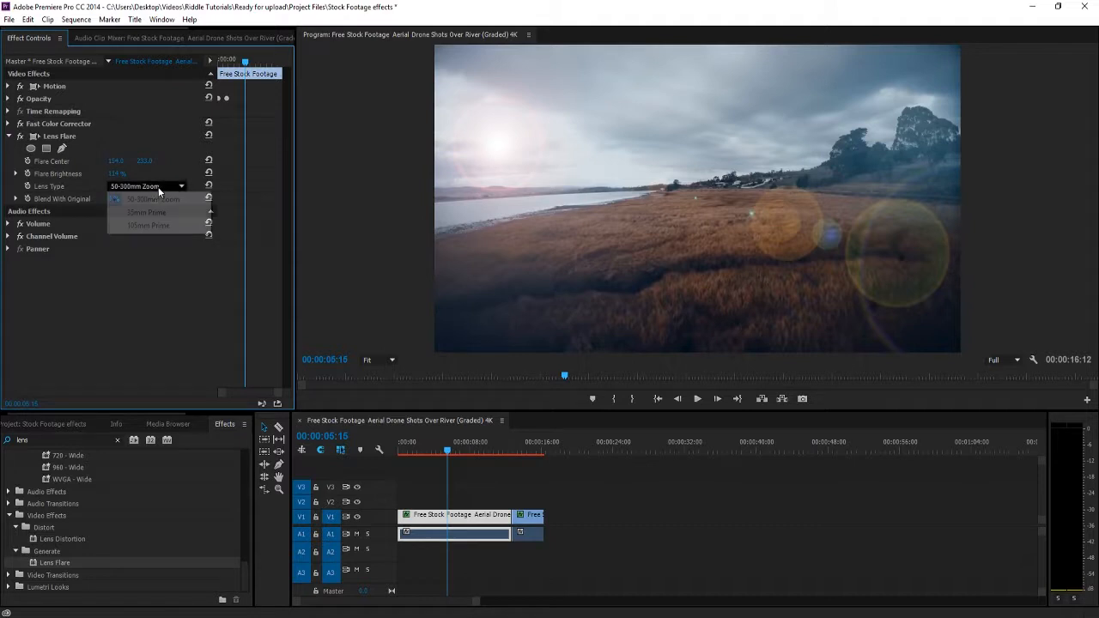
click(144, 201)
click(143, 189)
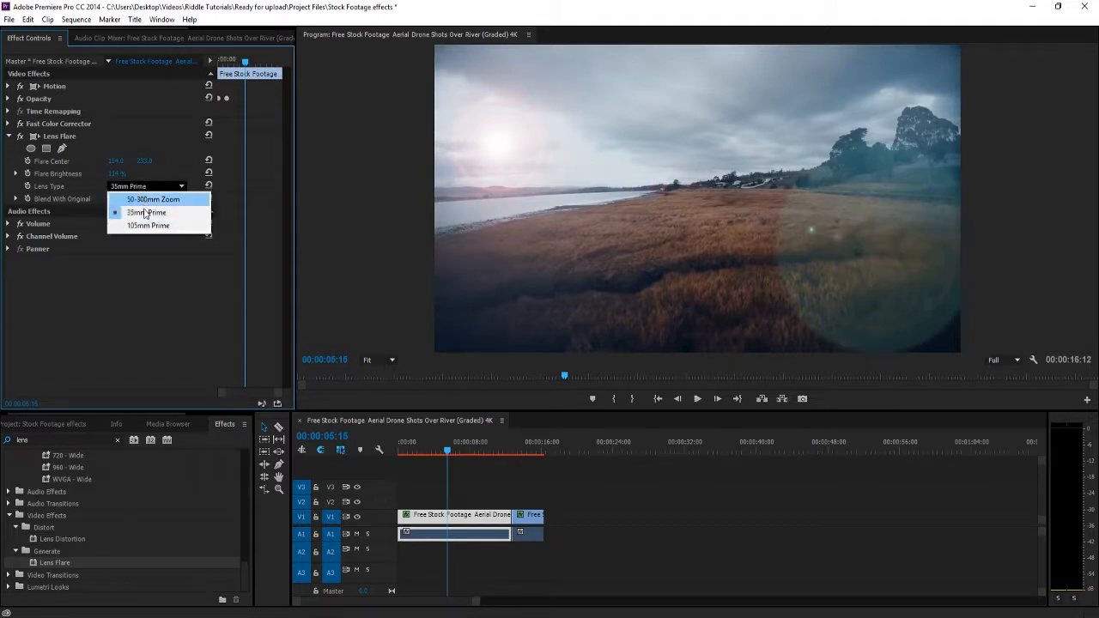
click(146, 222)
click(146, 187)
click(139, 201)
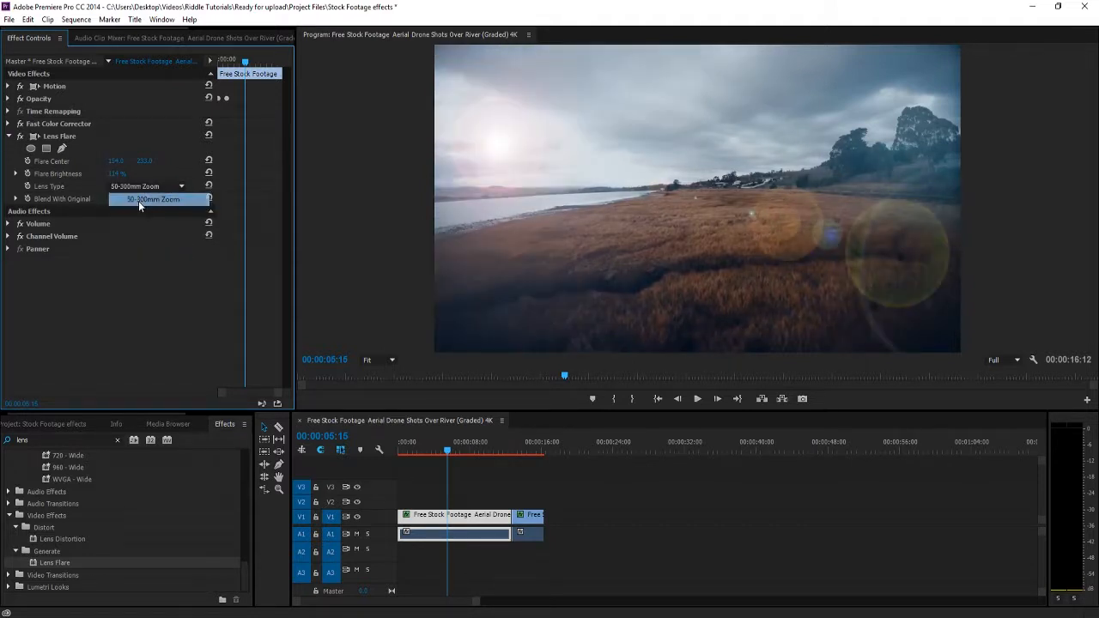
Play the first clip from its beginning and scrub through it to check the flare against the moving footage.
drag(442, 449, 291, 450)
key(space)
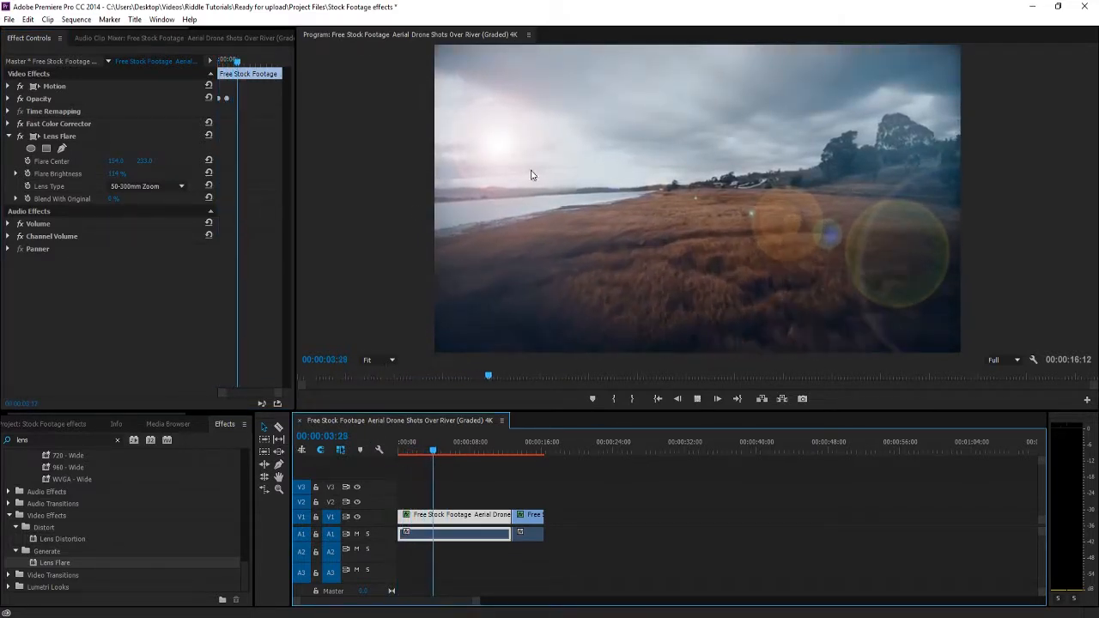
key(space)
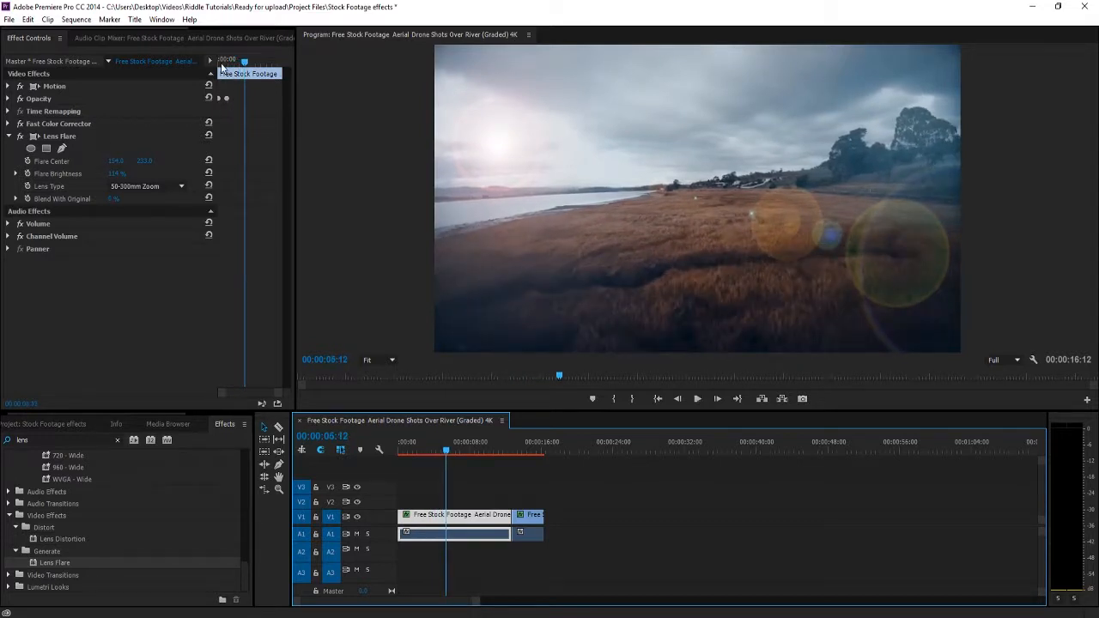
mouse_move(221, 64)
mouse_down()
mouse_move(195, 64)
mouse_move(246, 48)
mouse_move(219, 59)
mouse_up()
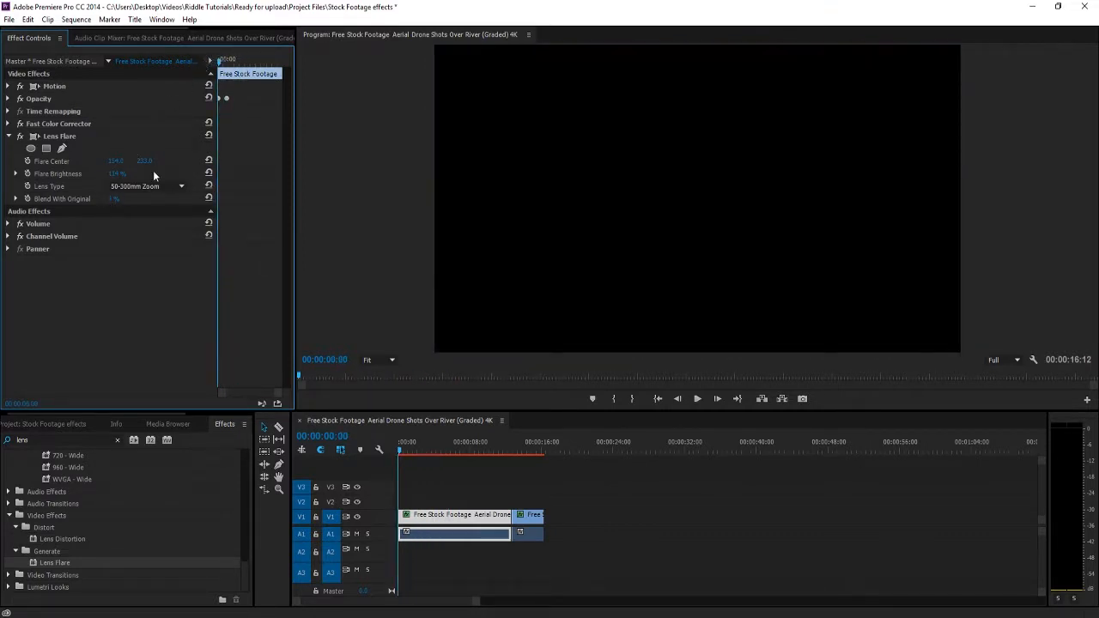
drag(221, 61, 279, 67)
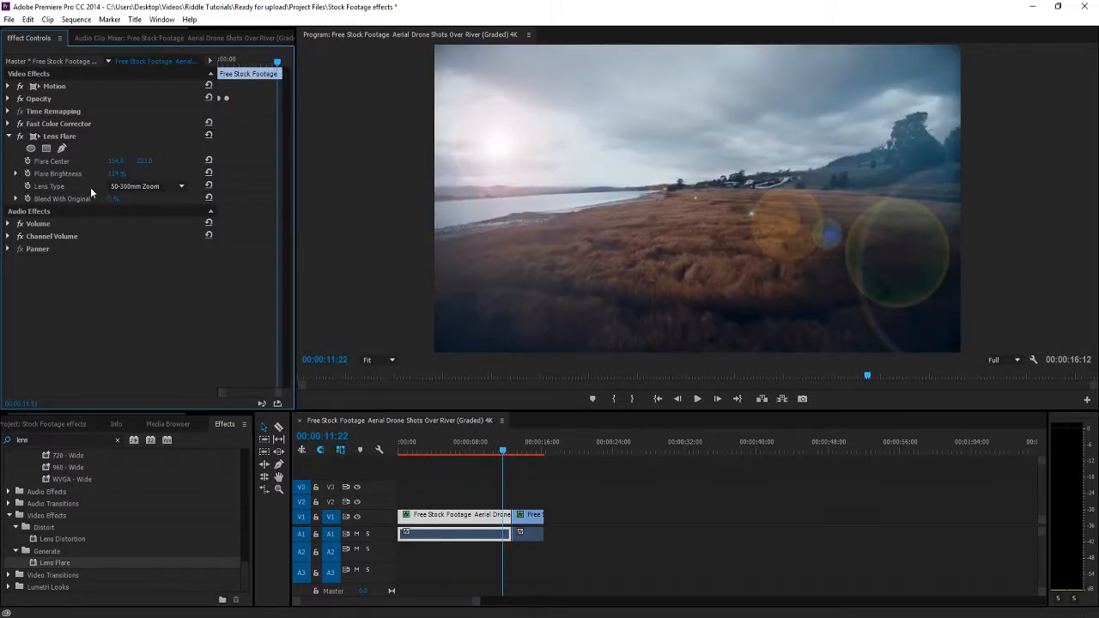
drag(277, 64, 238, 64)
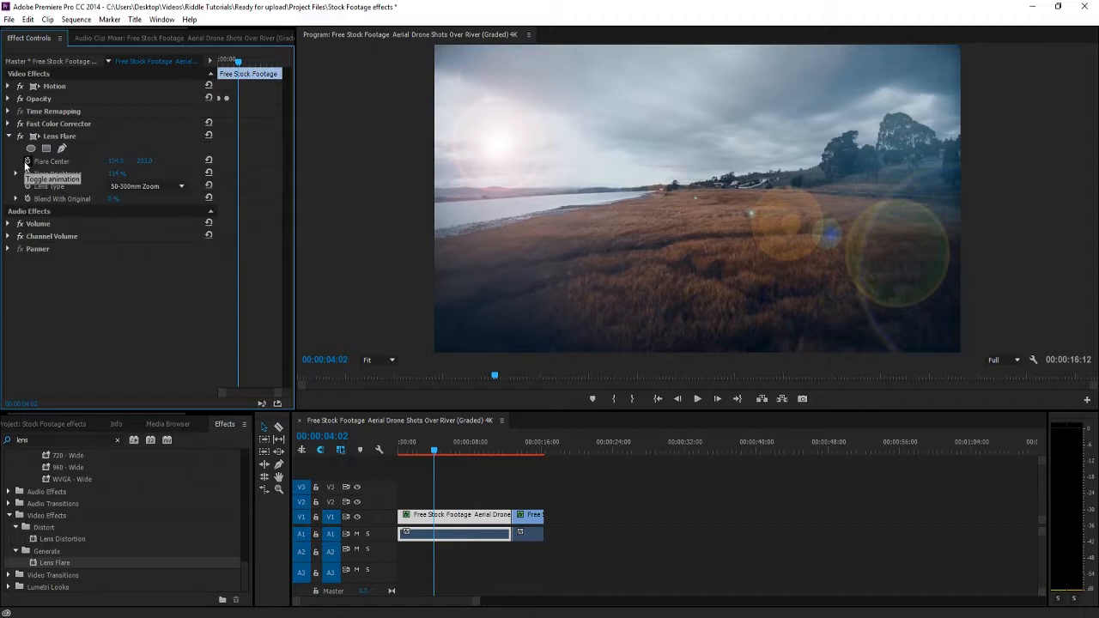
Animate Flare Center from the first clip's start to a point farther left and higher, with the second keyframe near the clip's end.
click(26, 163)
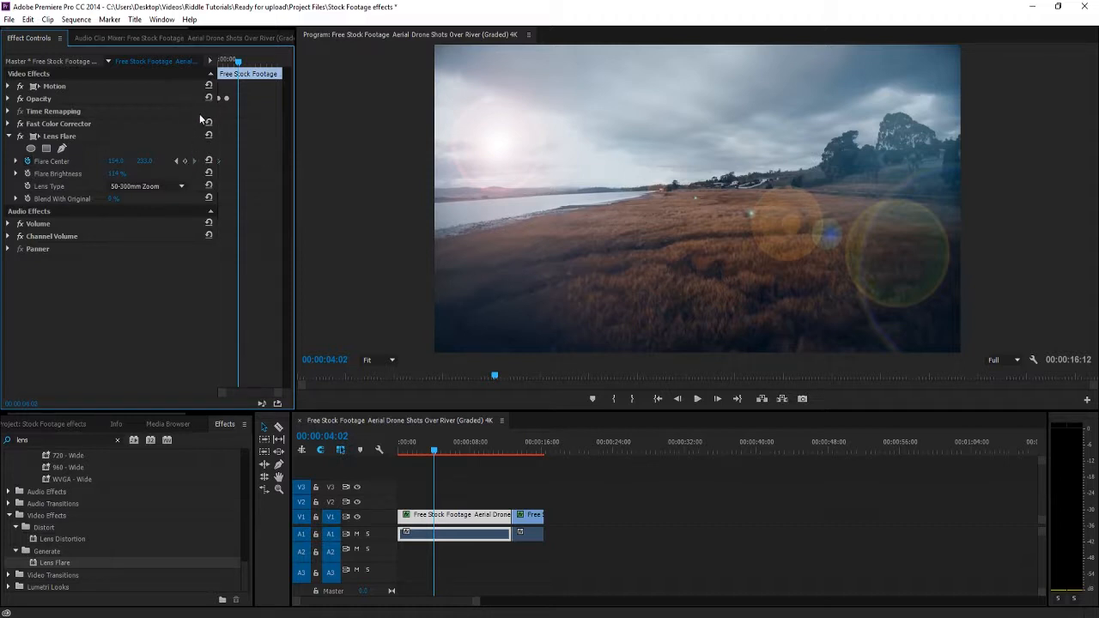
drag(240, 63, 251, 63)
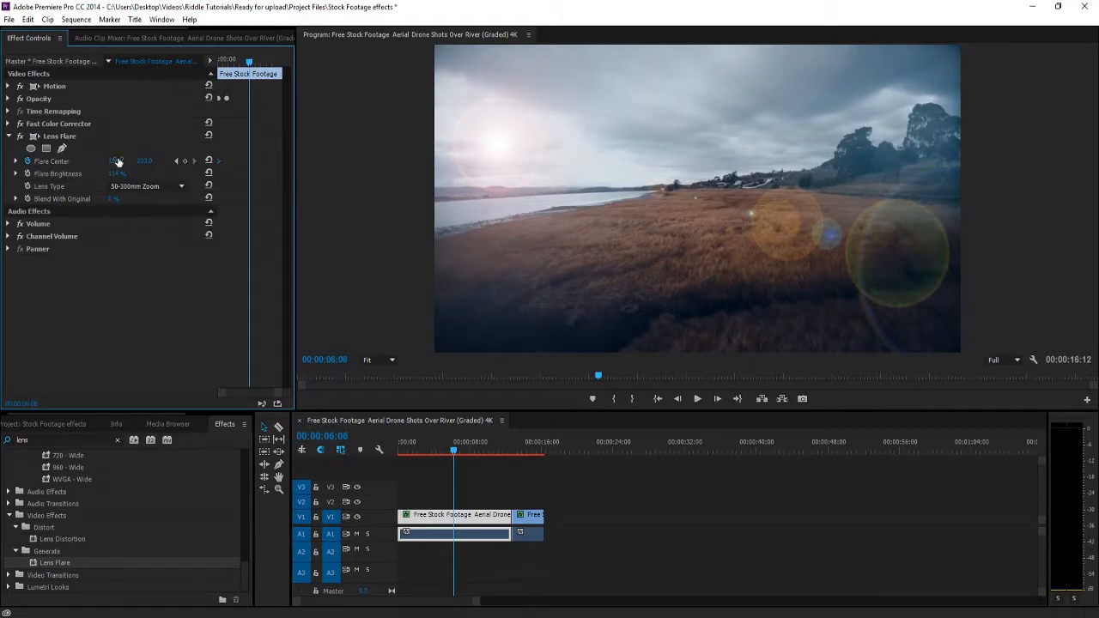
drag(116, 162, 82, 161)
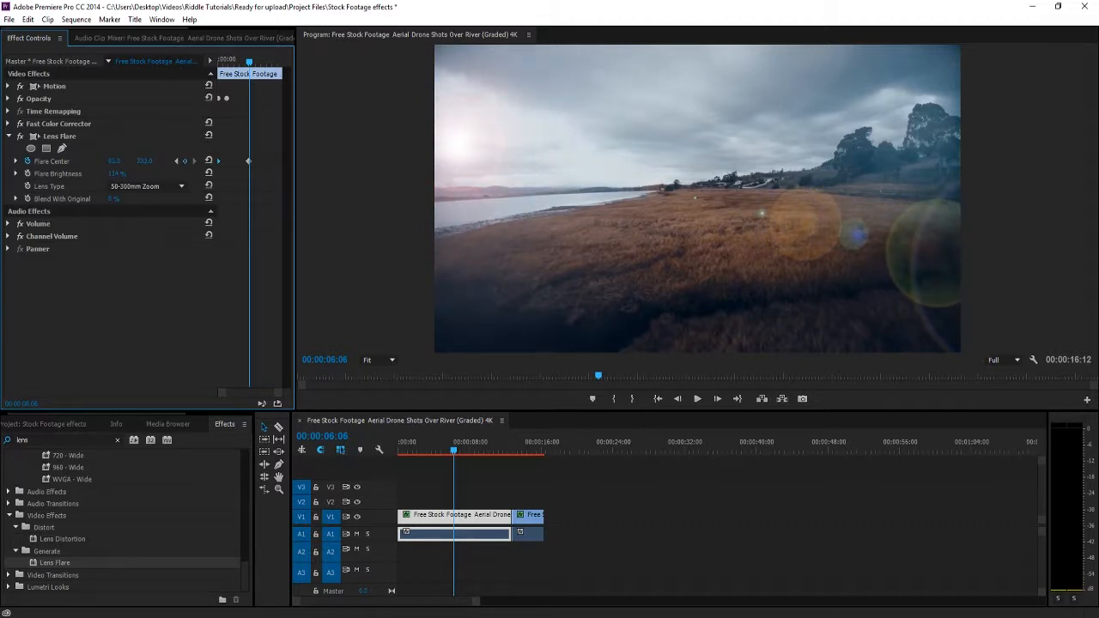
drag(144, 162, 117, 161)
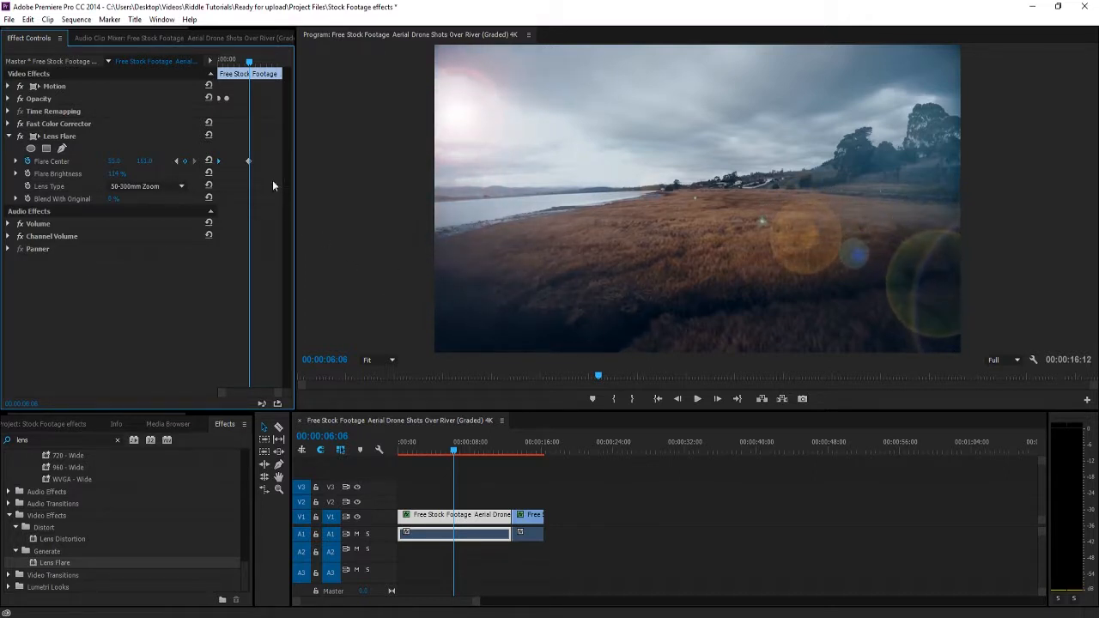
drag(247, 161, 283, 161)
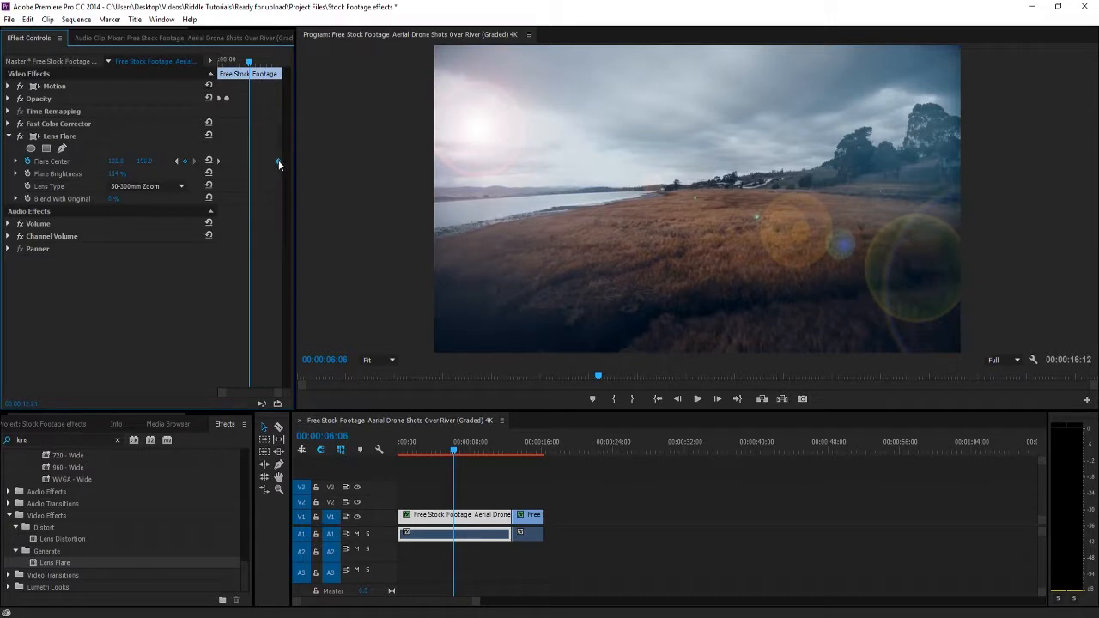
Play back the first clip to check the animated movement of the flare.
drag(421, 451, 351, 457)
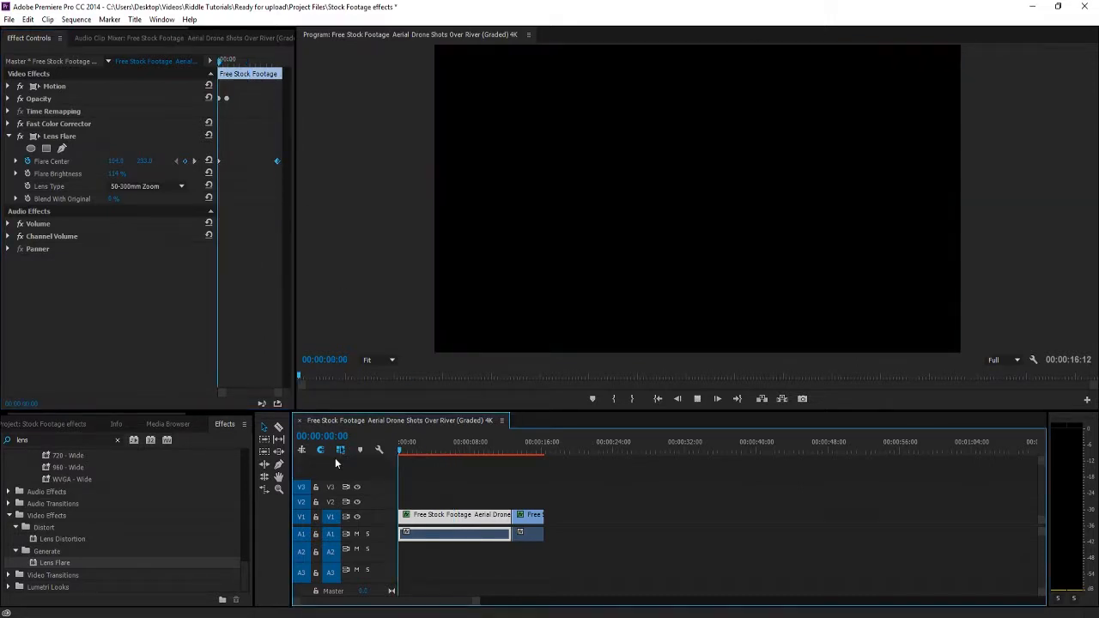
key(space)
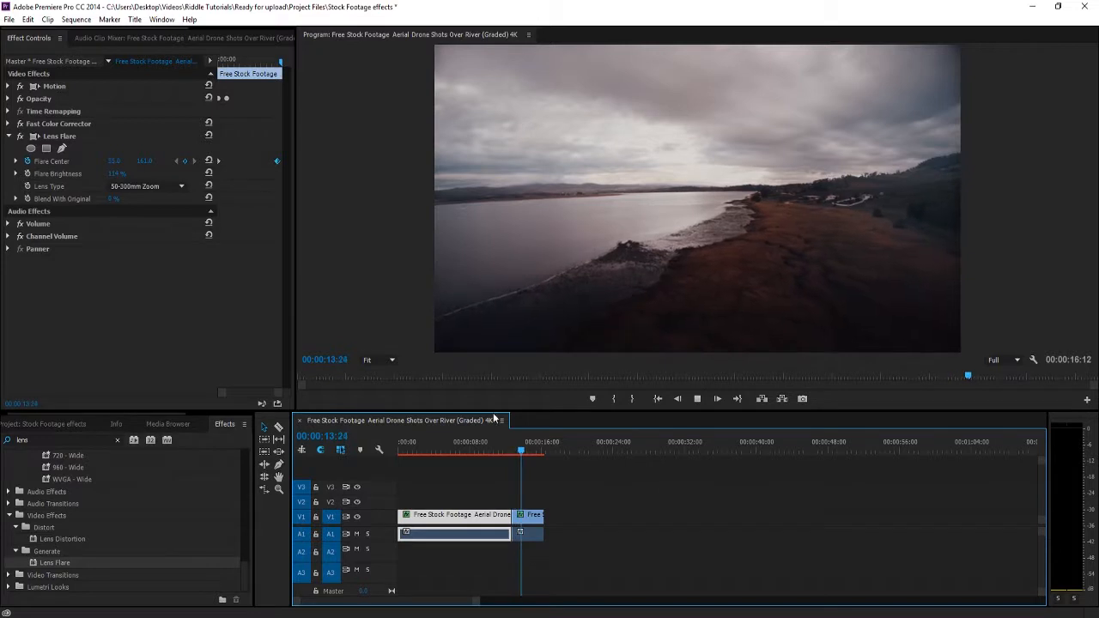
click(487, 445)
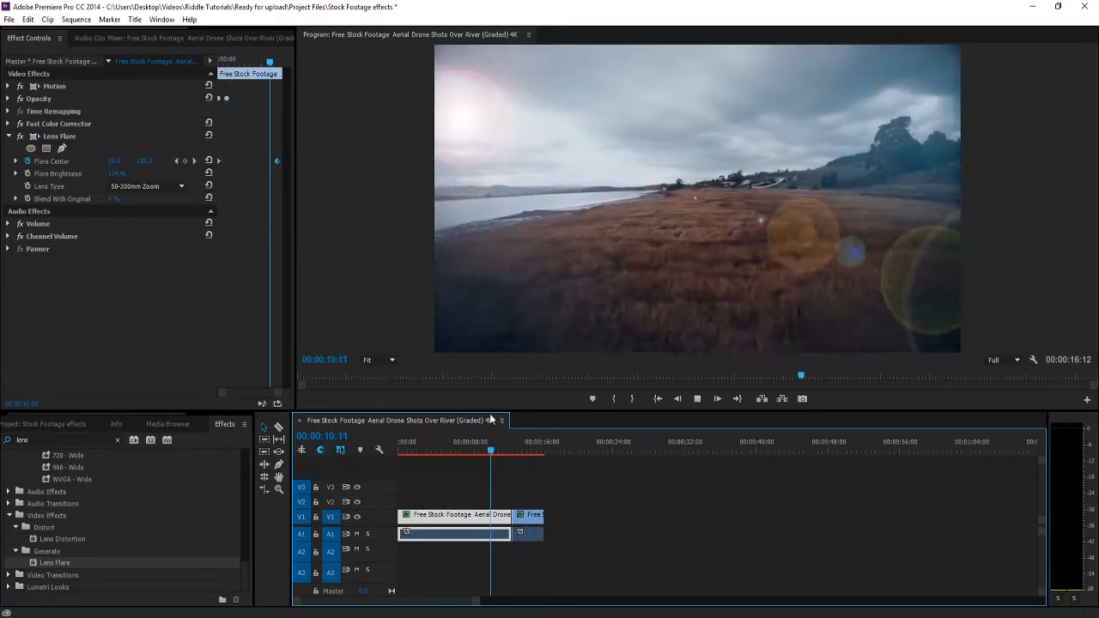
drag(491, 415, 406, 425)
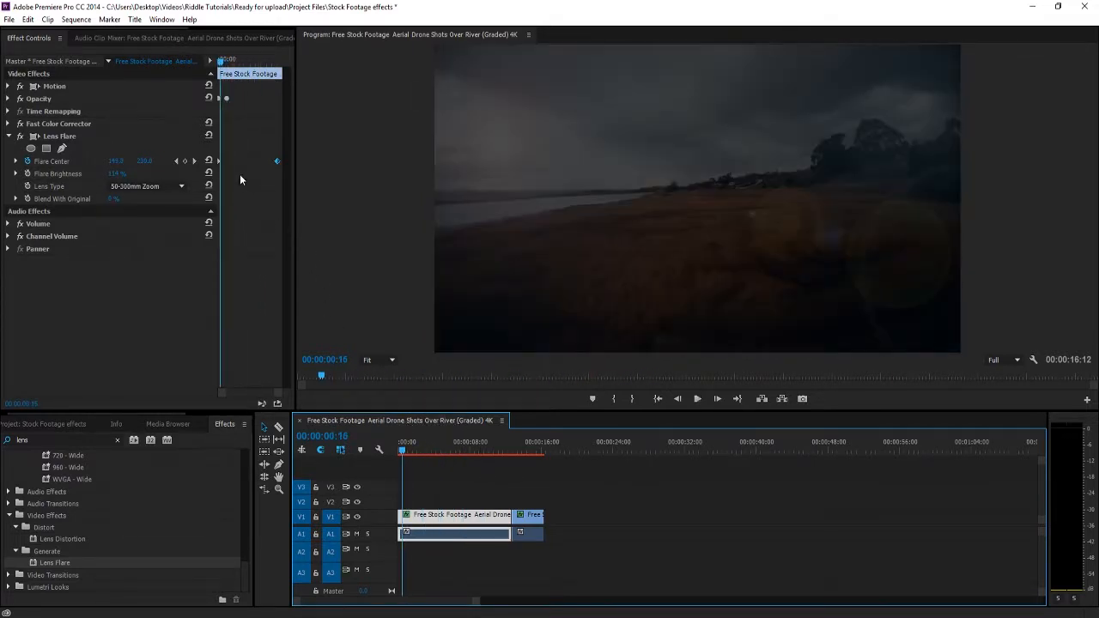
Keyframe Flare Center at about 1085, 131 at 00:00:12:02, and add a keyframe at 00:00:05:16 with the flare raised toward the frame's upper edge.
drag(219, 65, 278, 84)
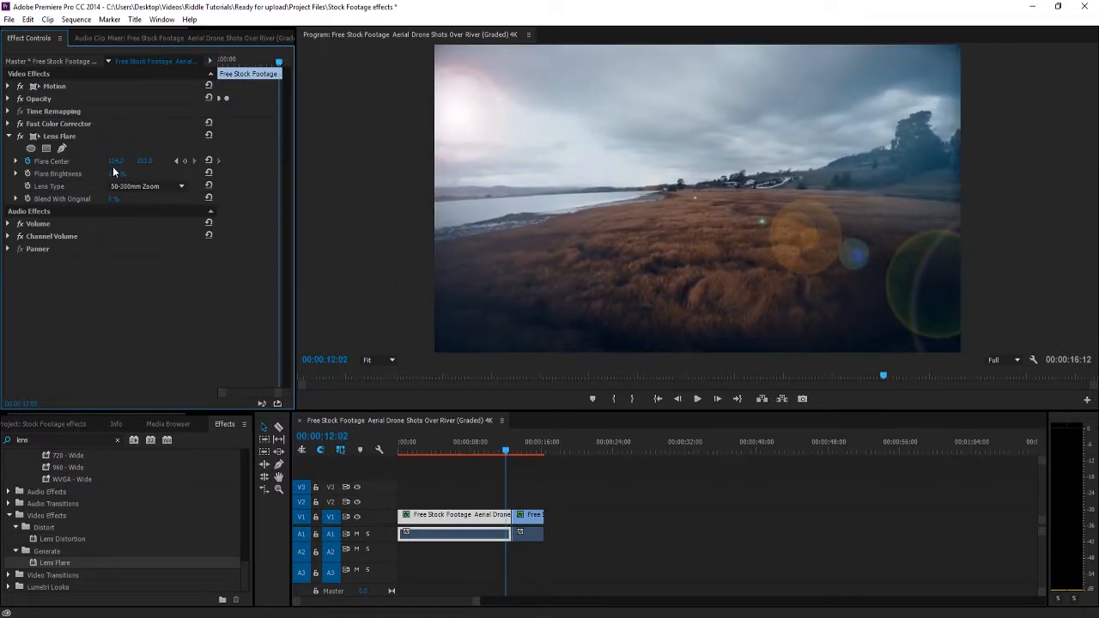
drag(116, 162, 944, 161)
drag(145, 162, 86, 161)
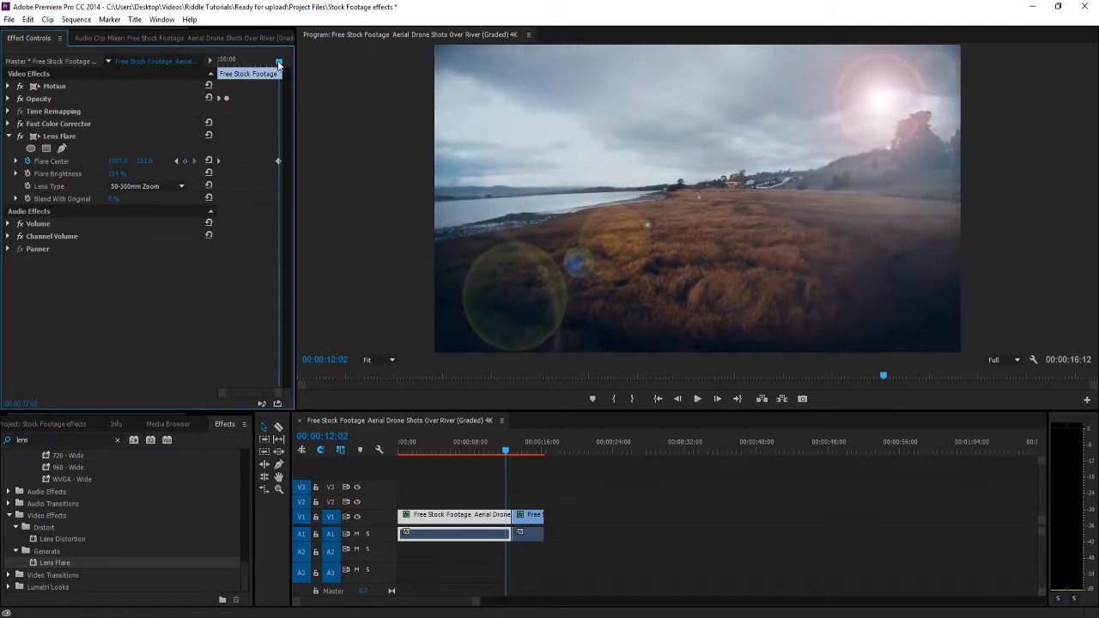
drag(278, 60, 246, 66)
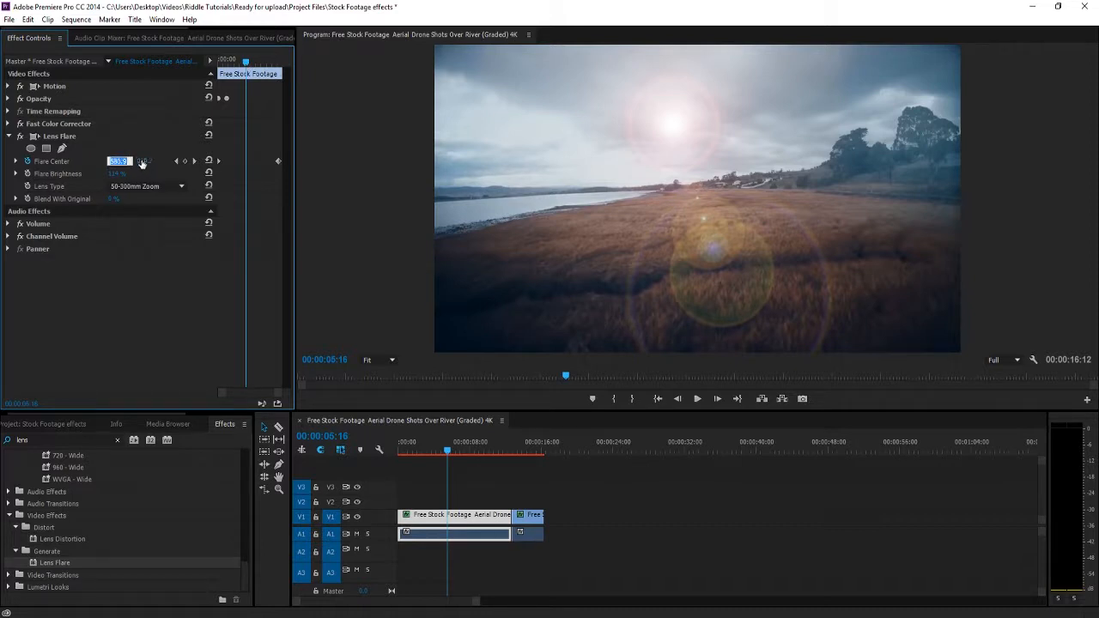
drag(142, 163, 79, 163)
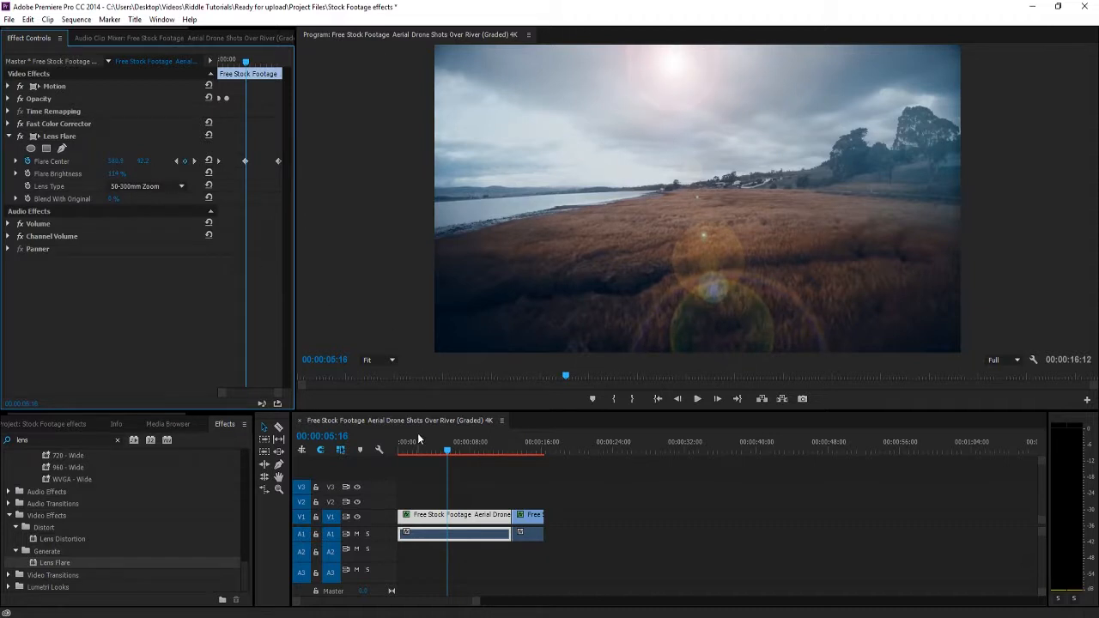
Play the sequence from the start to review the flare's path across the sky.
key(Home)
key(space)
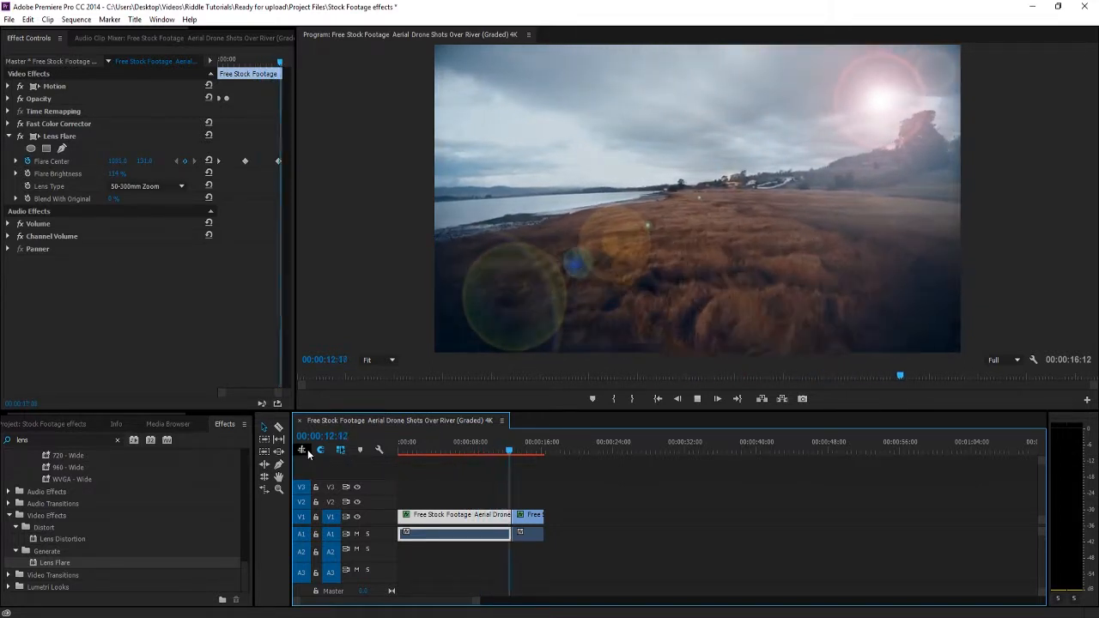
key(space)
Apply Lens Flare to the second clip with its center at about 182, 196 and its brightness at about 154%.
mouse_move(503, 450)
mouse_down()
mouse_move(412, 451)
mouse_move(522, 460)
mouse_up()
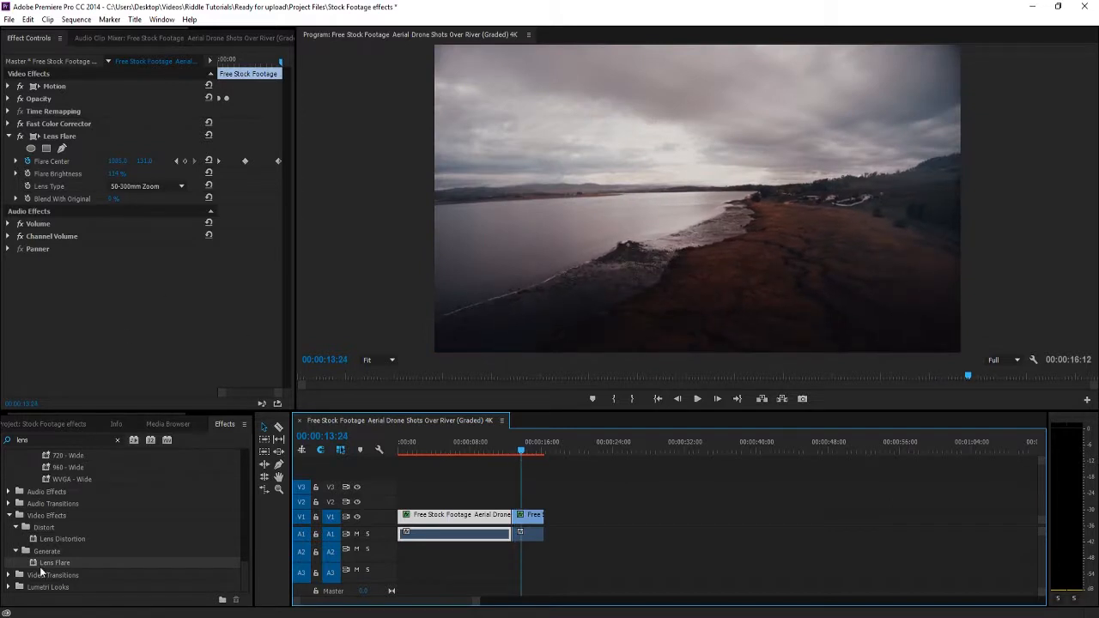
drag(39, 567, 526, 515)
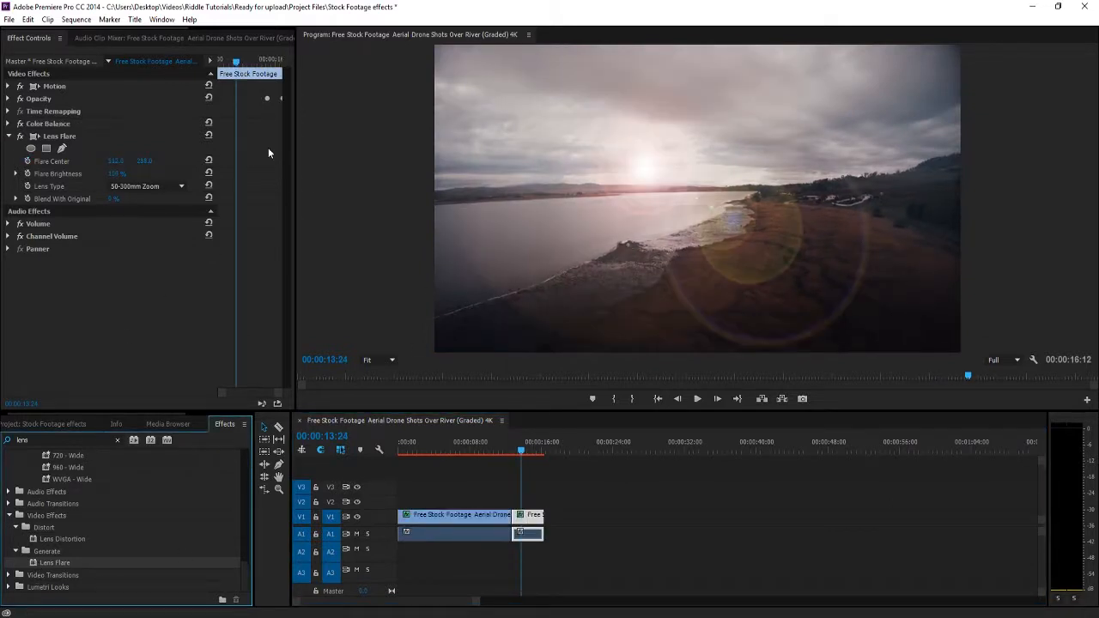
drag(115, 162, 60, 161)
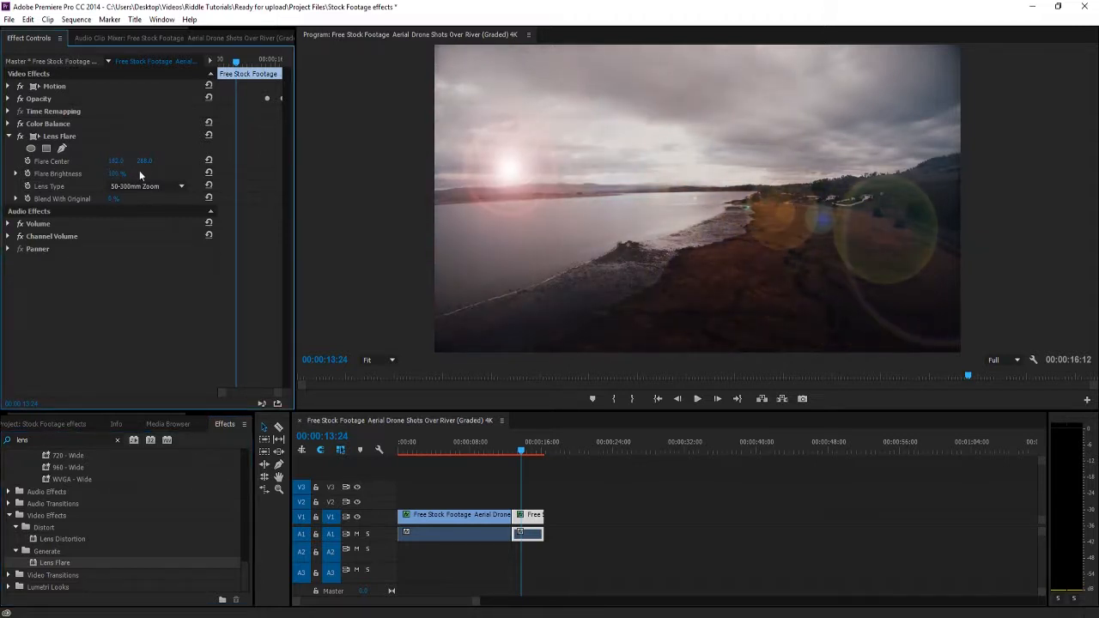
mouse_move(145, 162)
mouse_down()
mouse_move(171, 161)
mouse_move(120, 162)
mouse_move(159, 174)
mouse_up()
mouse_move(117, 173)
mouse_down()
mouse_move(74, 174)
mouse_move(125, 183)
mouse_up()
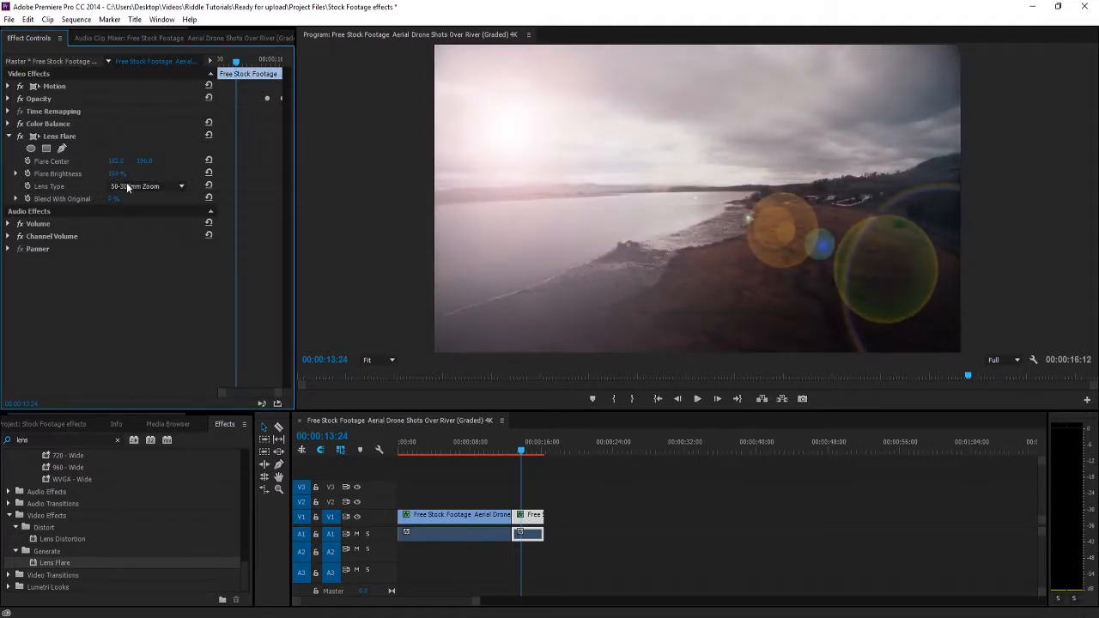
Play part of the second clip and move back through the sequence to review the flares on both clips.
click(512, 446)
key(space)
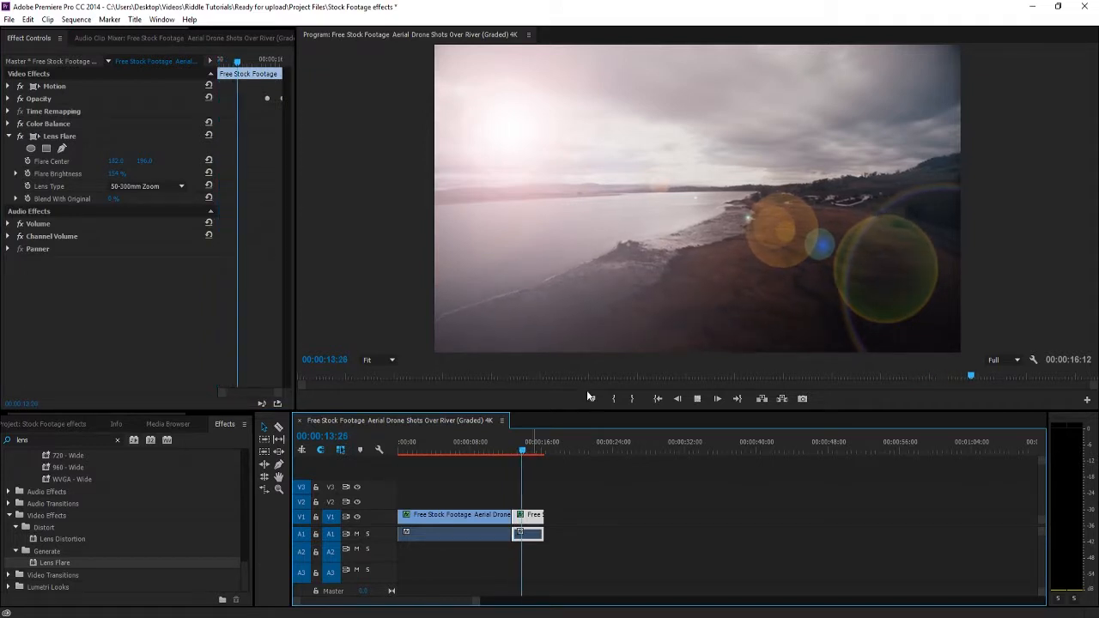
key(space)
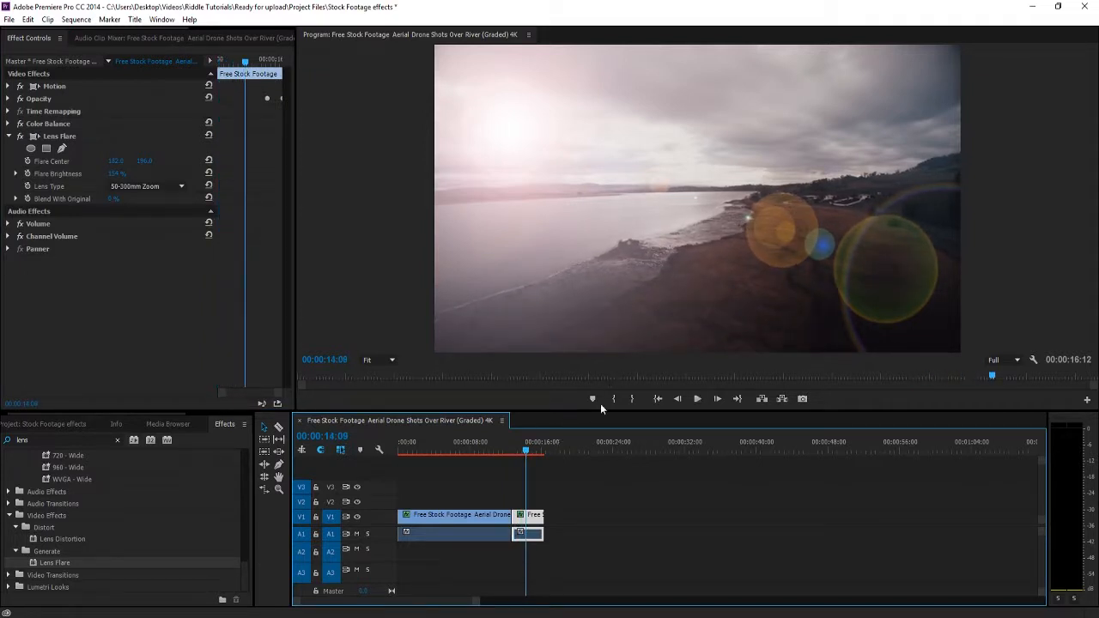
drag(524, 454, 512, 393)
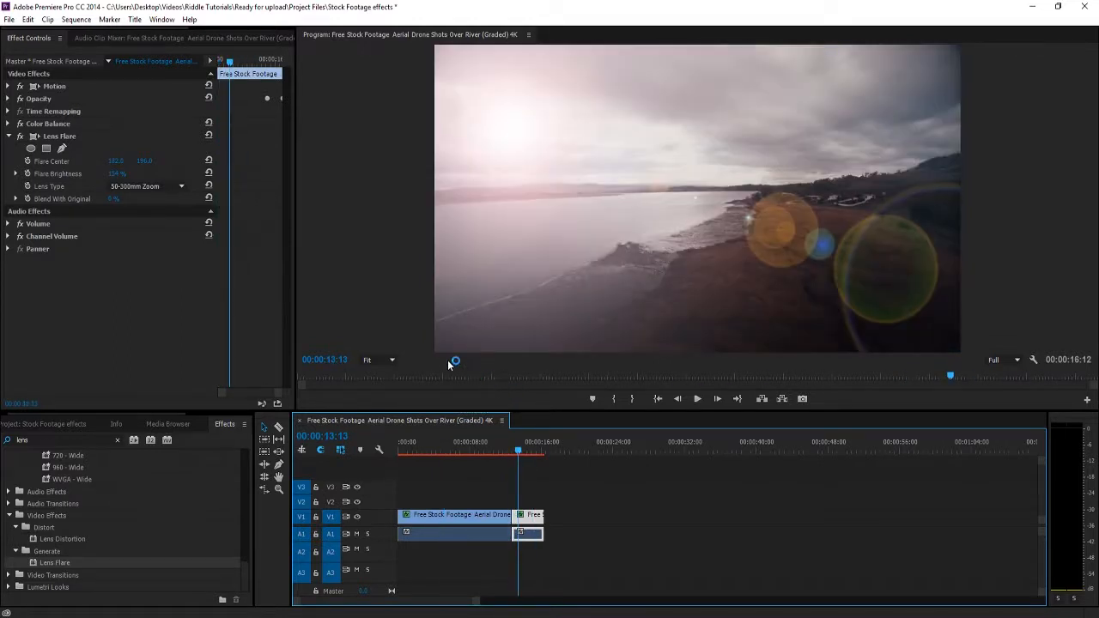
click(454, 448)
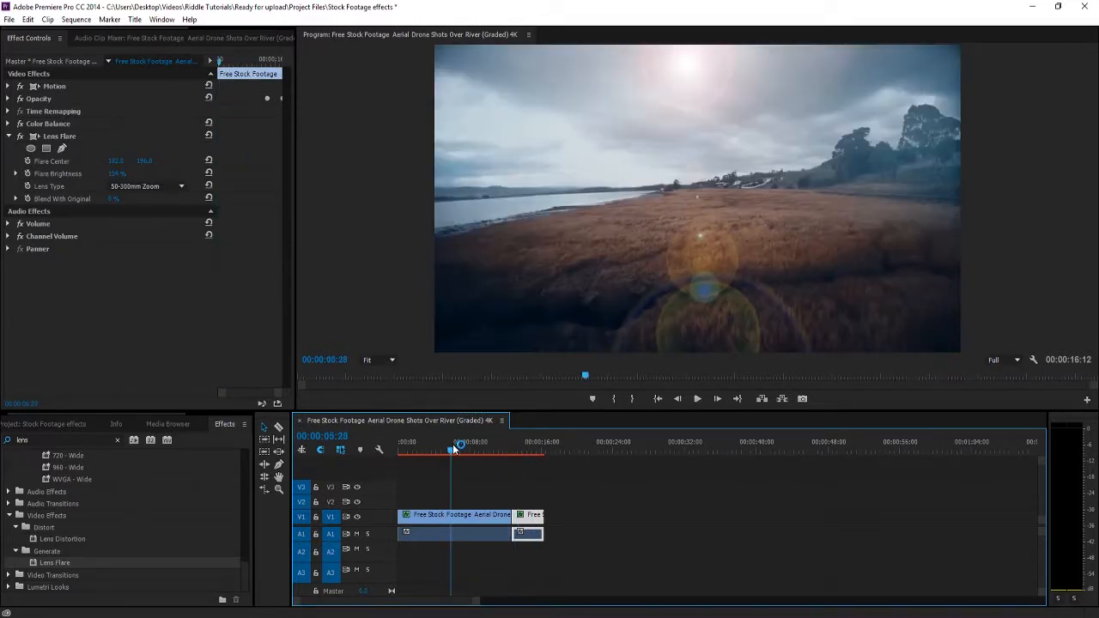